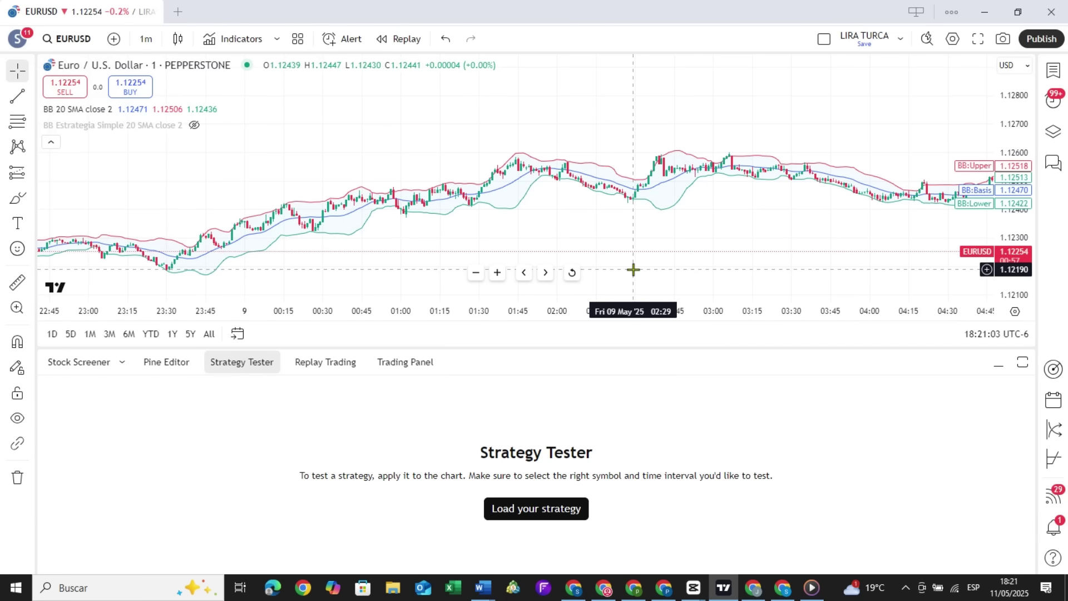
Step: Unhide BB Estrategia Simple to load its 159-trade EURUSD backtest, then minimize TradingView
{"action": "left_click", "coordinate": [195, 125]}
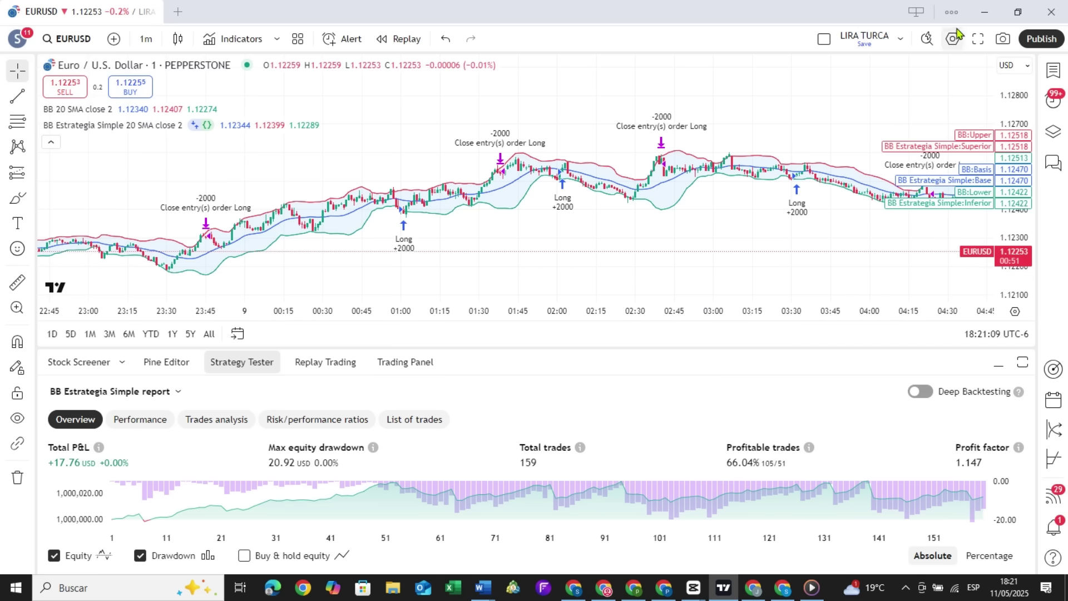
{"action": "left_click", "coordinate": [984, 18]}
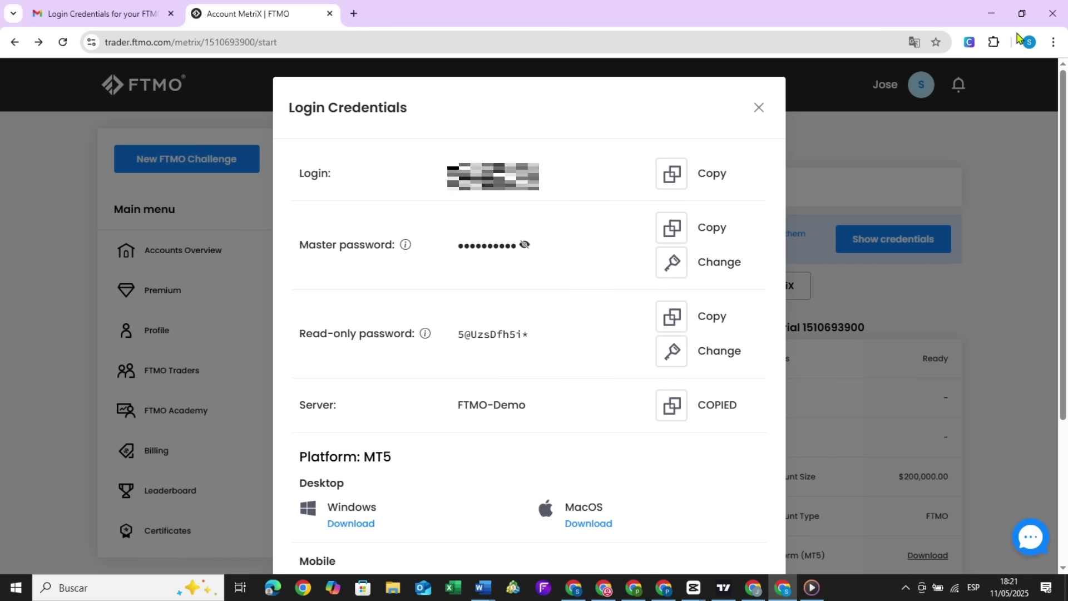
{"action": "left_click", "coordinate": [991, 13]}
{"action": "scroll", "coordinate": [792, 246], "scroll_direction": "down", "scroll_amount": 3}
{"action": "scroll", "coordinate": [803, 266], "scroll_direction": "down", "scroll_amount": 1}
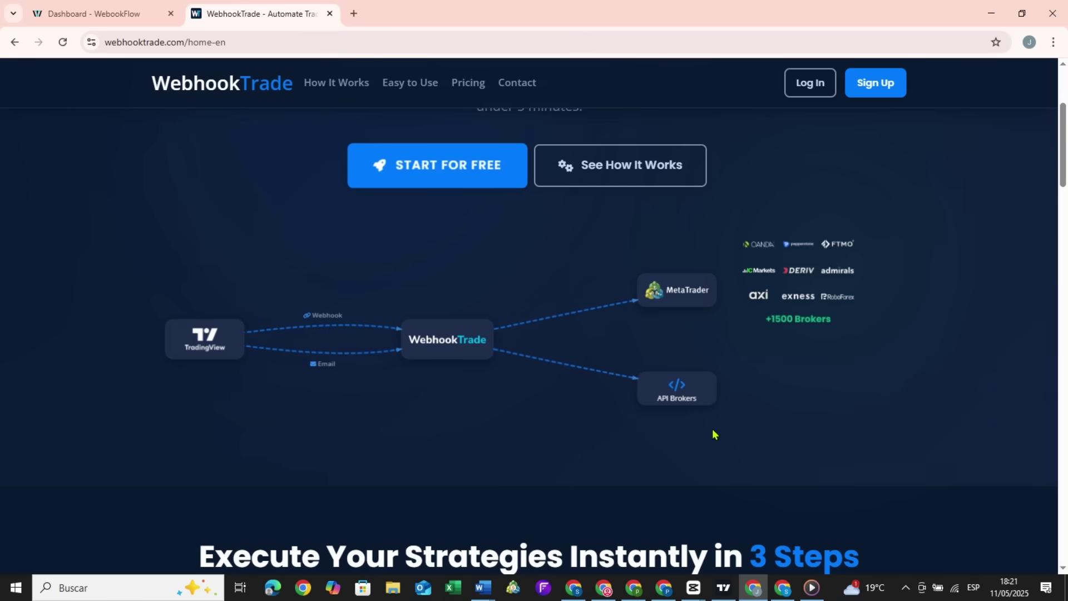
{"action": "left_click", "coordinate": [782, 587]}
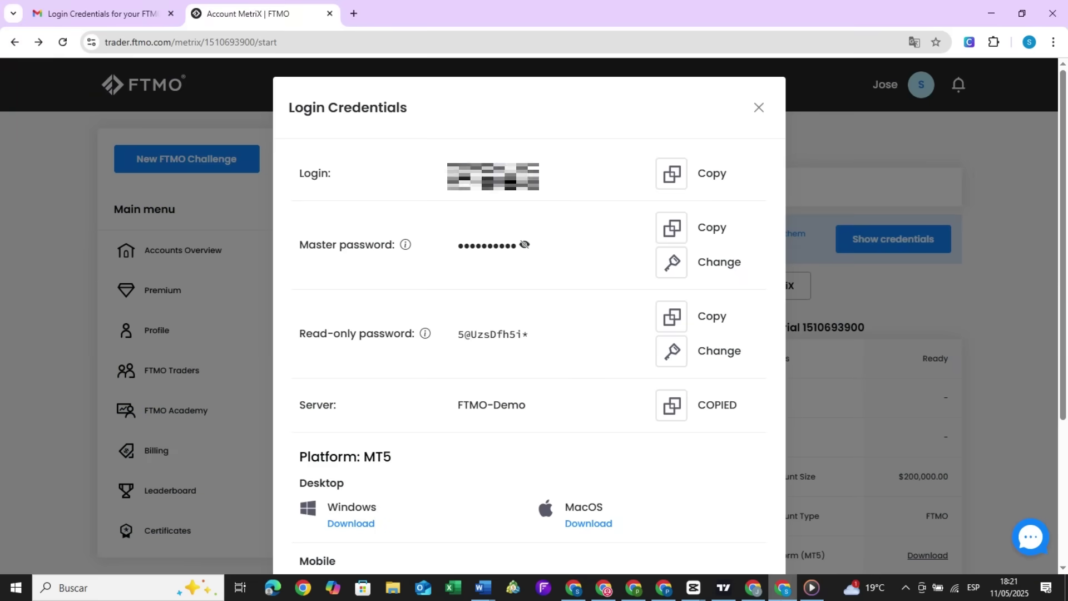
Step: Open WebhookTrade's Connect MetaTrader Account page from the Dashboard and snap it left beside the FTMO credentials
{"action": "left_click", "coordinate": [783, 587]}
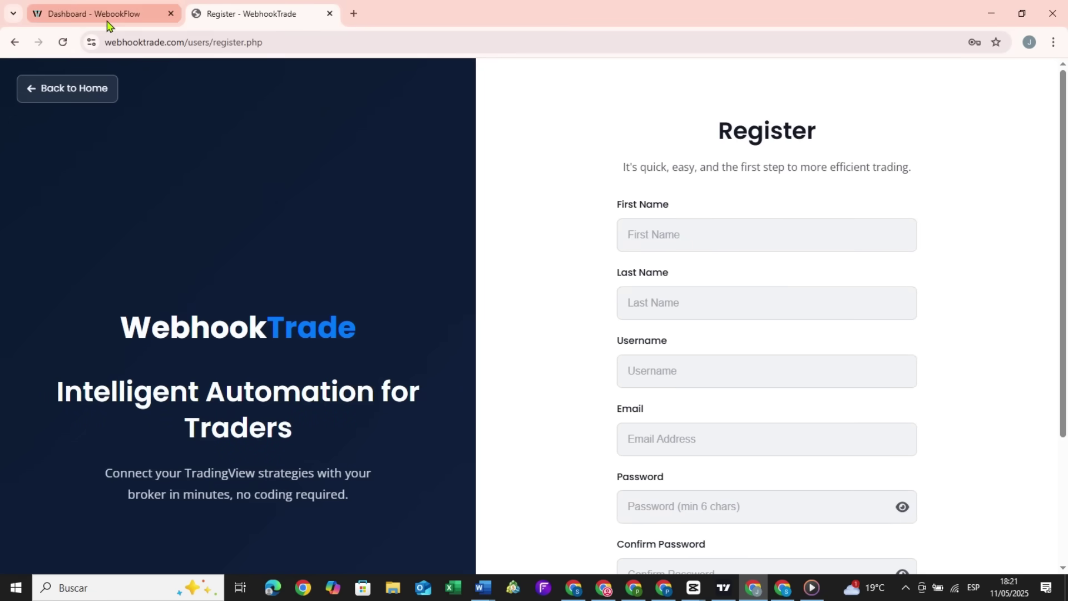
{"action": "left_click", "coordinate": [107, 22]}
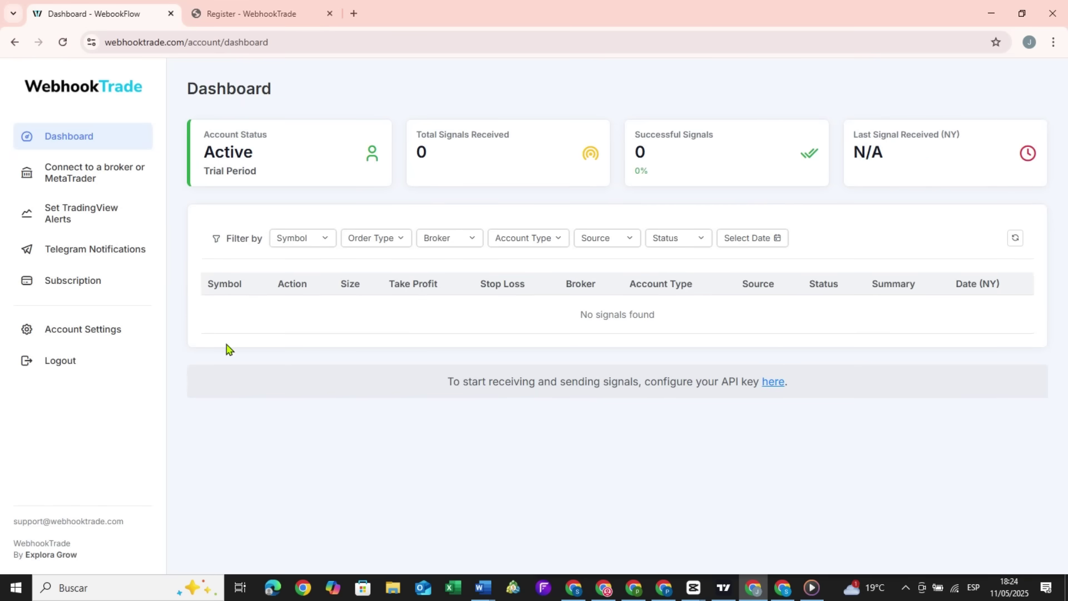
{"action": "left_click", "coordinate": [120, 180]}
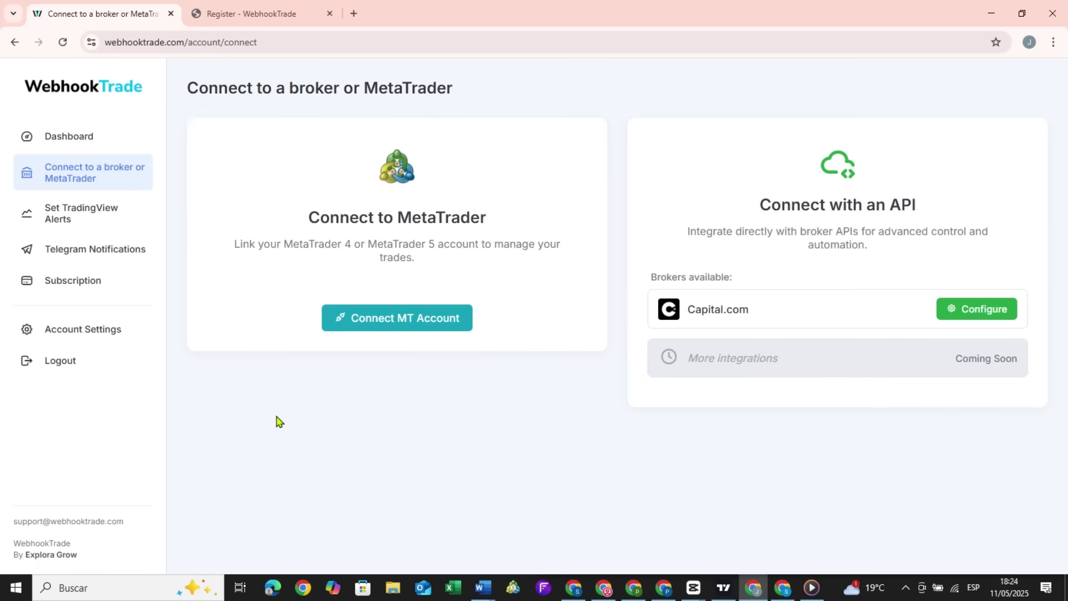
{"action": "left_click", "coordinate": [385, 328]}
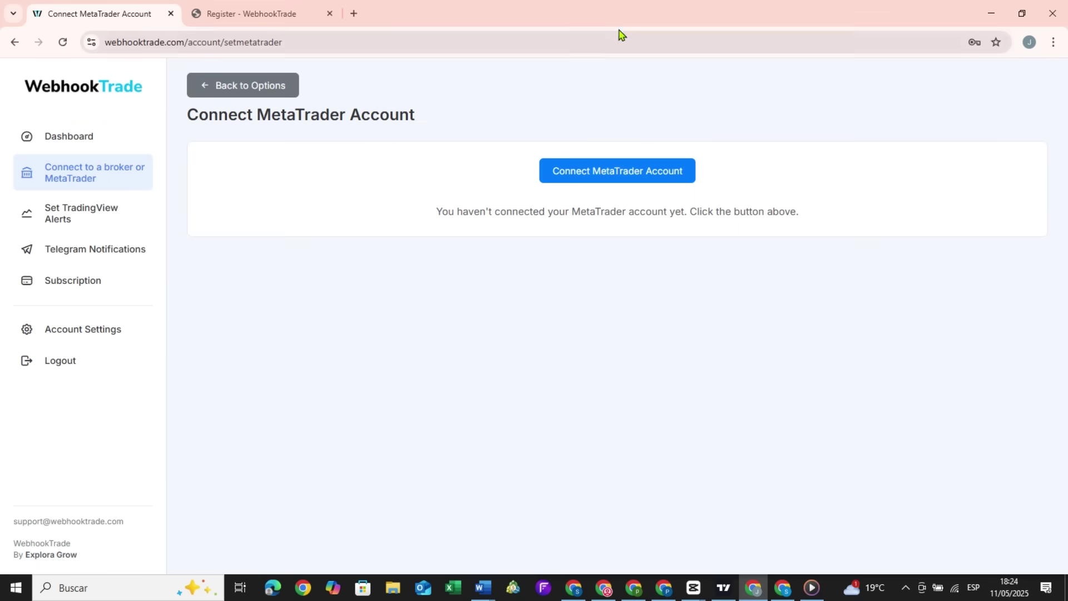
{"action": "left_click_drag", "start_coordinate": [620, 28], "coordinate": [1, 251]}
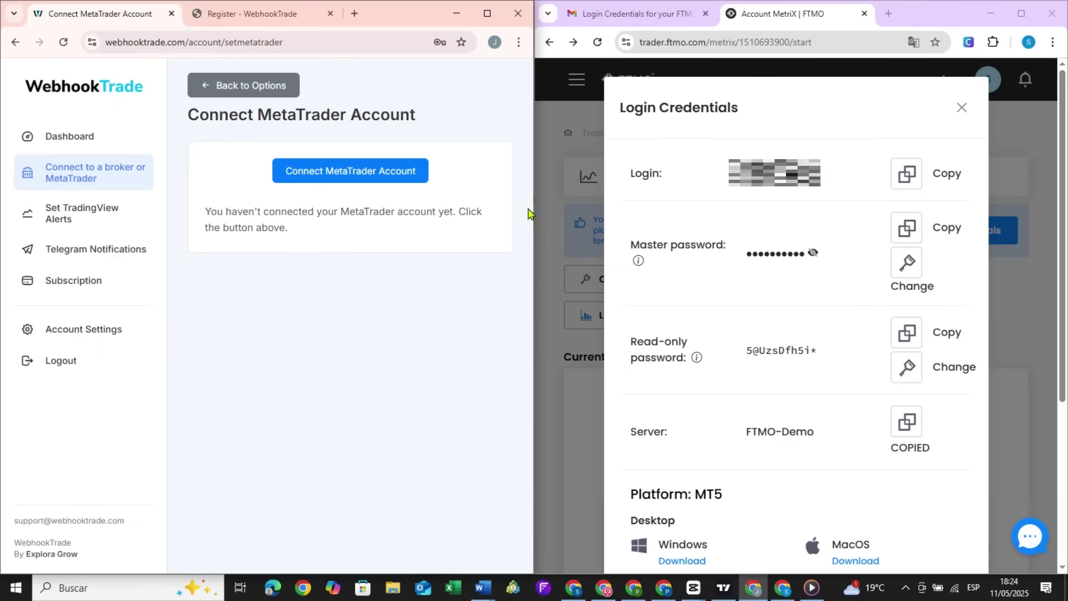
Step: Open the connection form, choose MT5 and paste the FTMO login number
{"action": "left_click", "coordinate": [374, 173]}
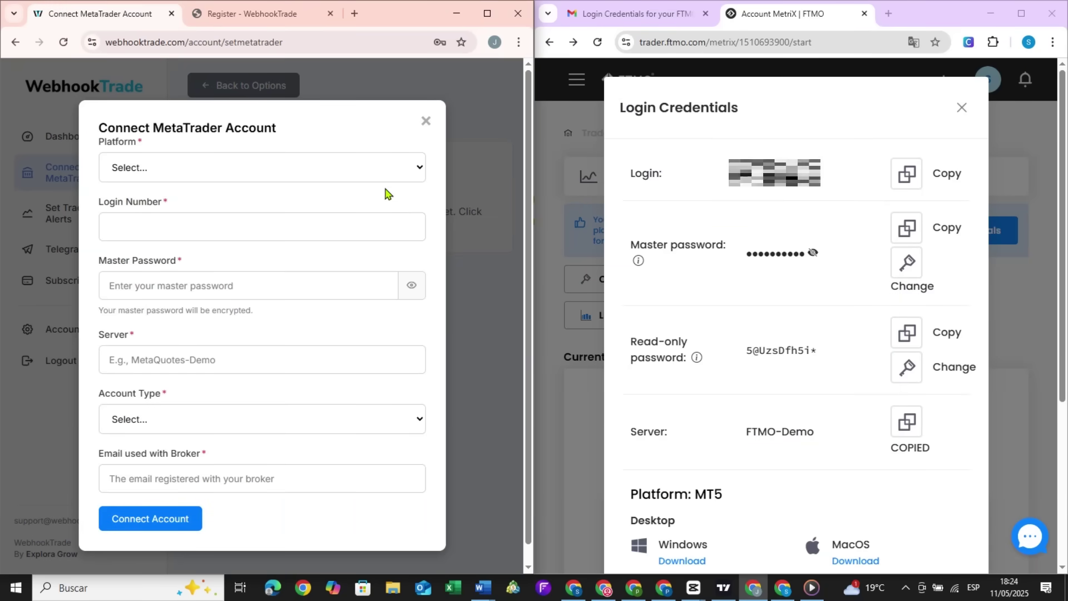
{"action": "left_click", "coordinate": [372, 176]}
{"action": "left_click", "coordinate": [337, 226]}
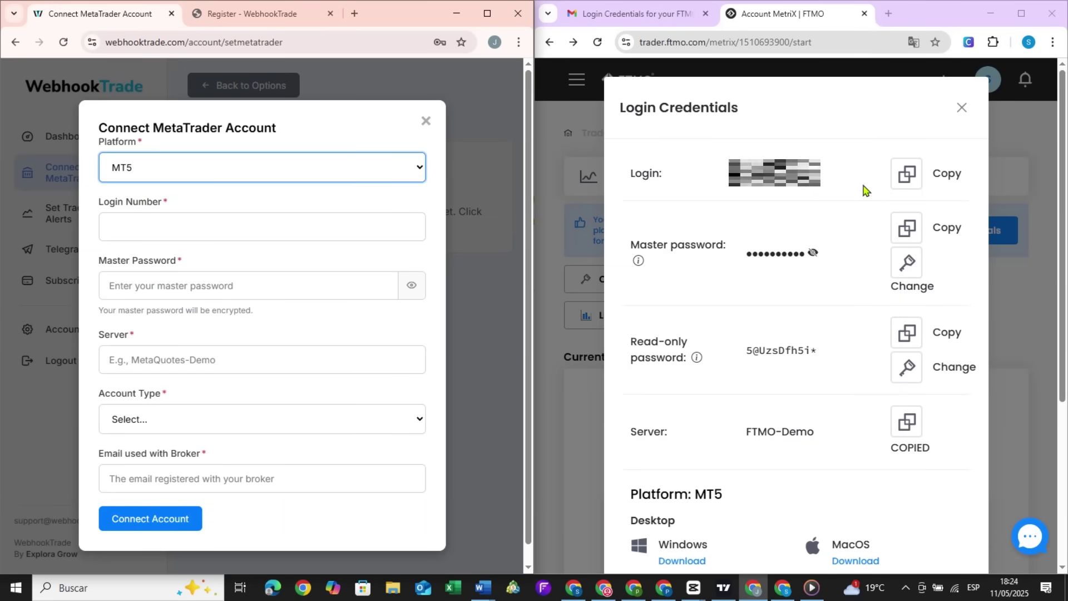
{"action": "left_click", "coordinate": [906, 173]}
{"action": "left_click", "coordinate": [319, 226]}
{"action": "key", "text": "ctrl+v"}
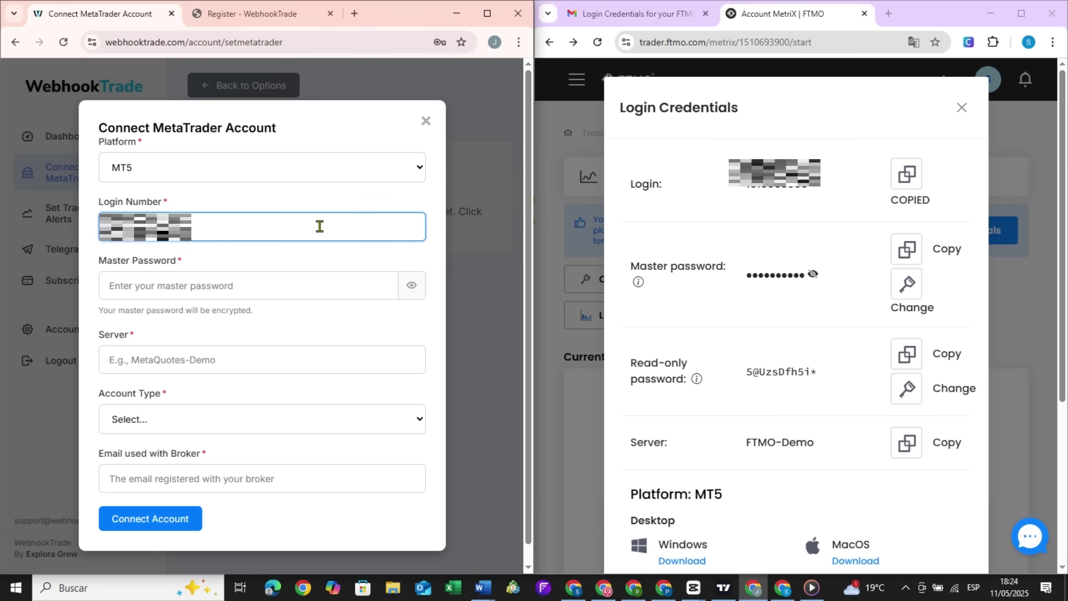
Step: Paste the FTMO master password and the server FTMO-Demo into the form
{"action": "left_click", "coordinate": [897, 264]}
{"action": "scroll", "coordinate": [911, 251], "scroll_direction": "down", "scroll_amount": 1}
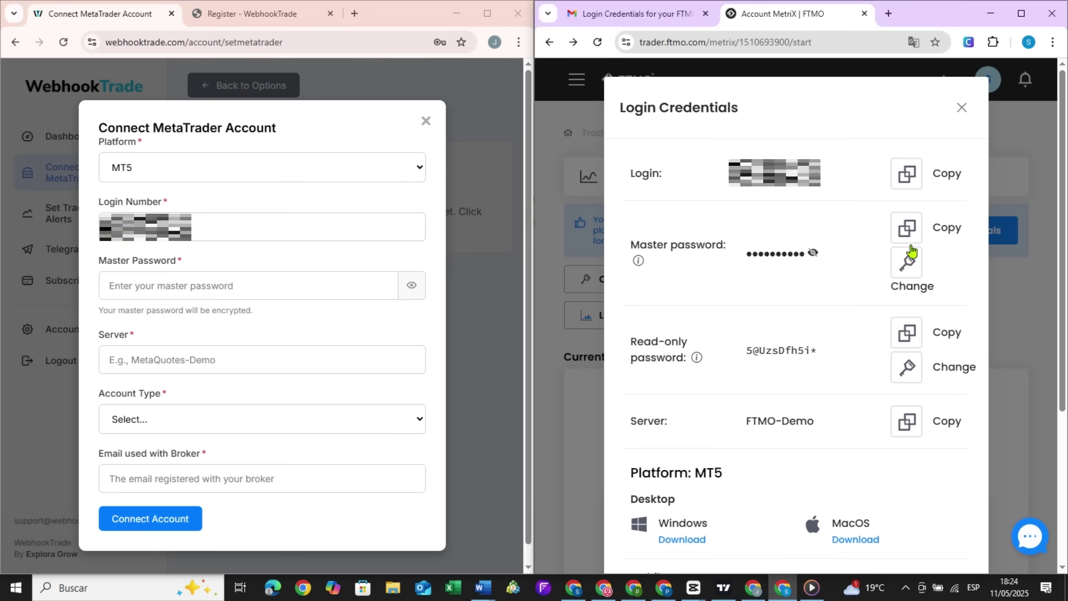
{"action": "left_click", "coordinate": [907, 229]}
{"action": "left_click", "coordinate": [288, 294]}
{"action": "key", "text": "ctrl+v"}
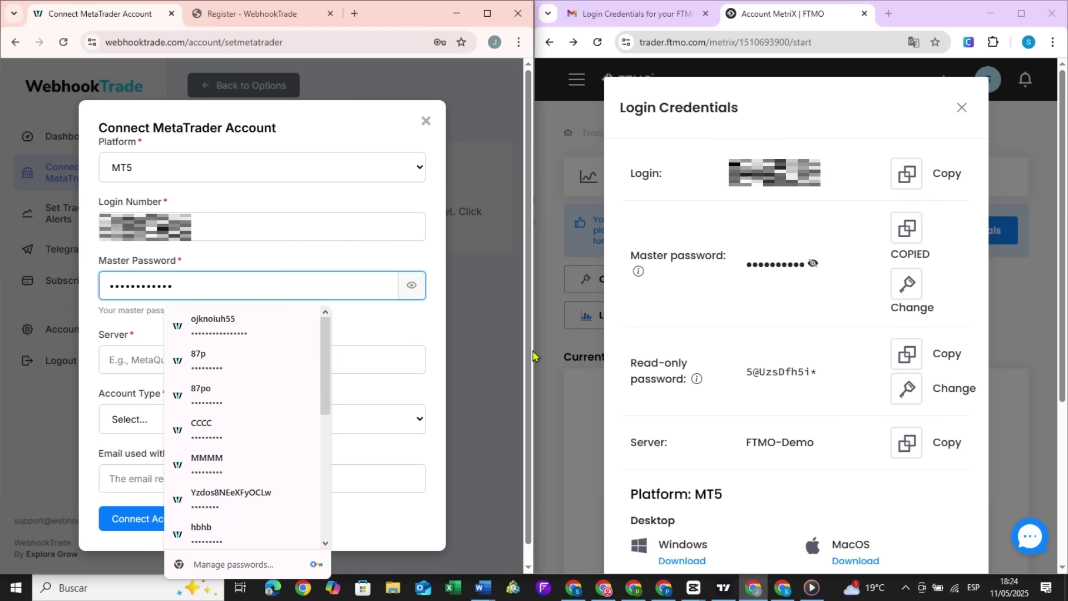
{"action": "left_click", "coordinate": [907, 443]}
{"action": "left_click", "coordinate": [271, 359]}
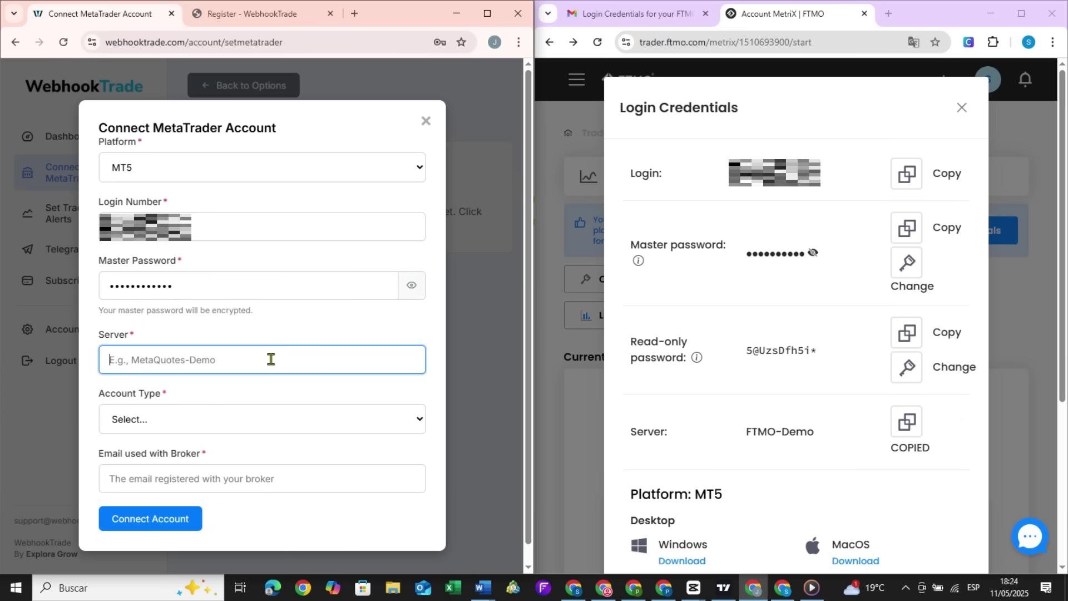
{"action": "key", "text": "ctrl+v"}
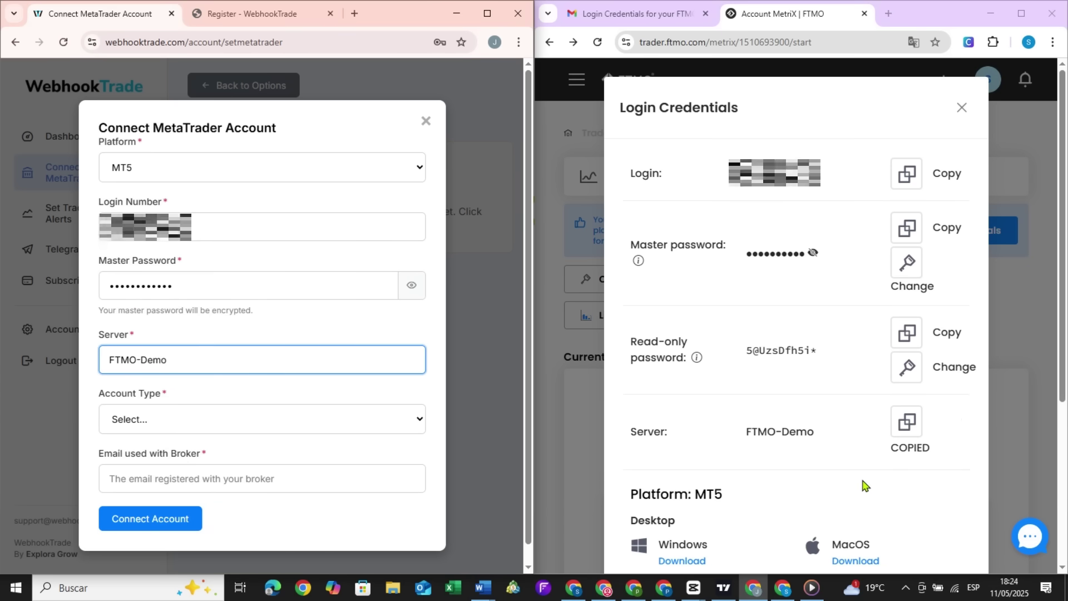
Step: Set account type to Demo, enter the broker-registered e-mail, and submit the connection
{"action": "left_click", "coordinate": [278, 421]}
{"action": "left_click", "coordinate": [222, 475]}
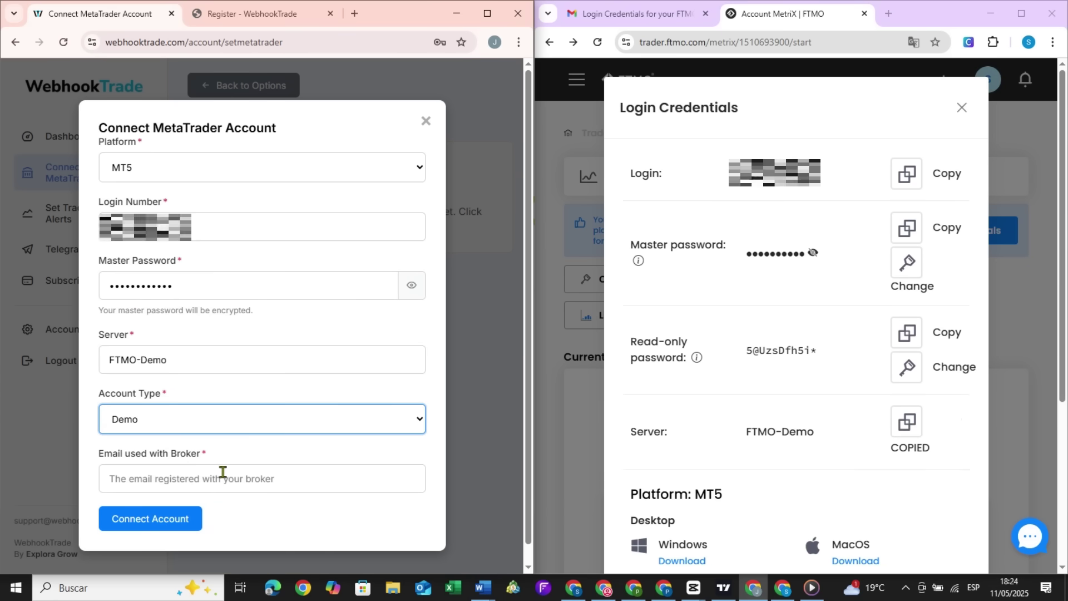
{"action": "left_click", "coordinate": [253, 477]}
{"action": "key", "text": "ctrl+v"}
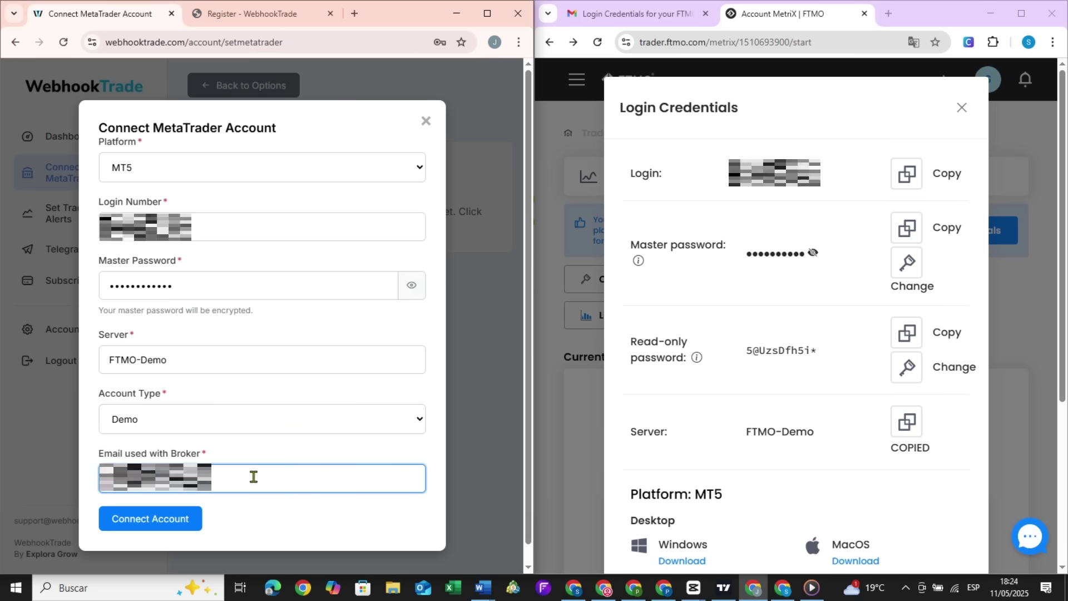
{"action": "type", "text": "e.com"}
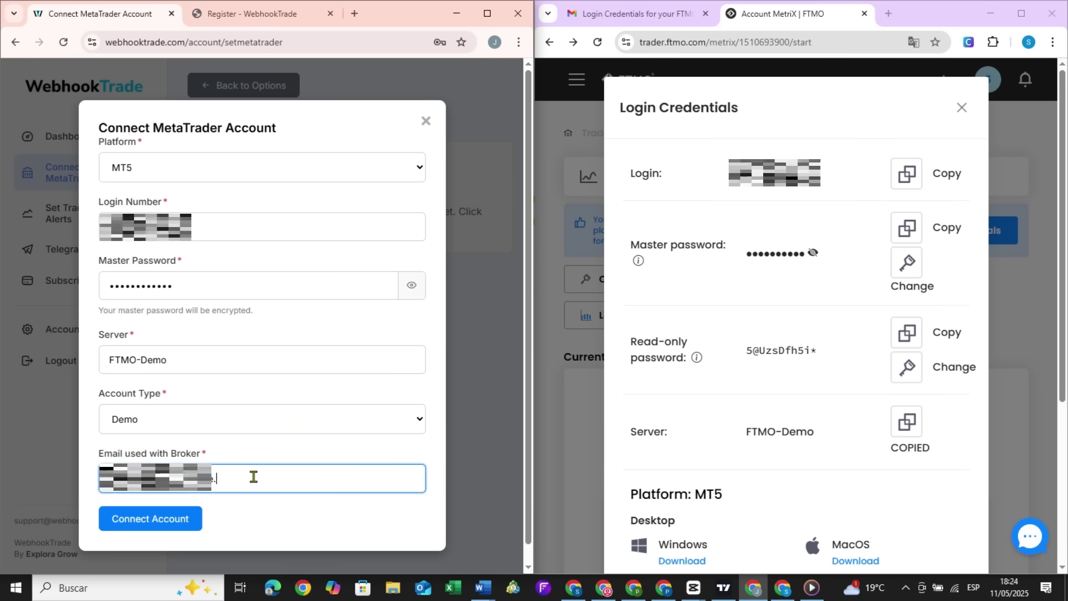
{"action": "left_click", "coordinate": [185, 518]}
Step: Maximize the WebhookTrade window while the MetaTrader account connects
{"action": "key", "text": "super+Up"}
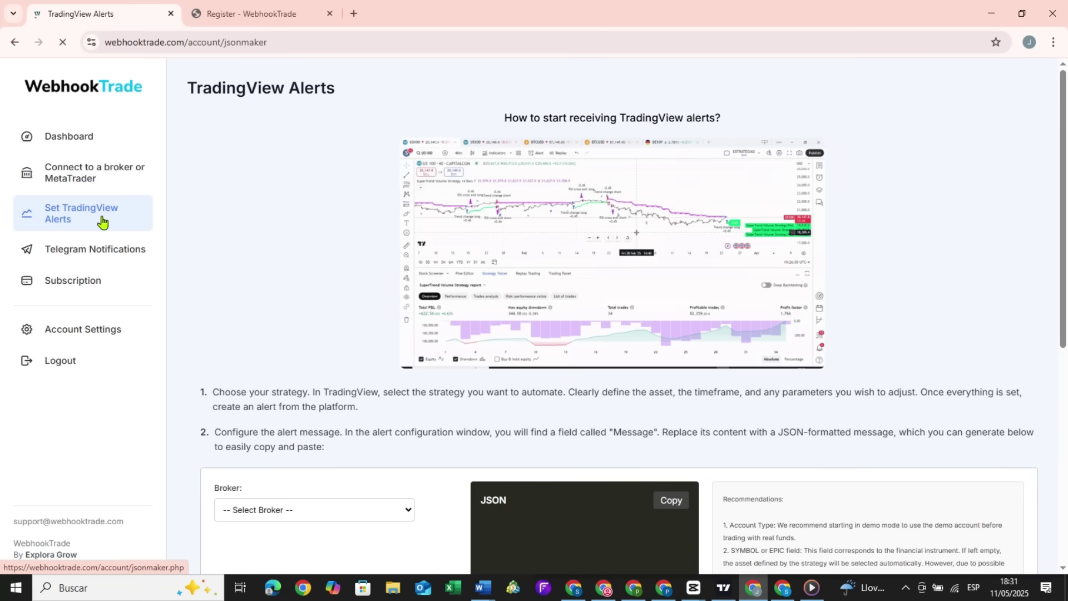
Step: Review the generated JSON message and set the trading symbol to EURUSD
{"action": "scroll", "coordinate": [299, 311], "scroll_direction": "down", "scroll_amount": 5}
{"action": "scroll", "coordinate": [298, 312], "scroll_direction": "down", "scroll_amount": 3}
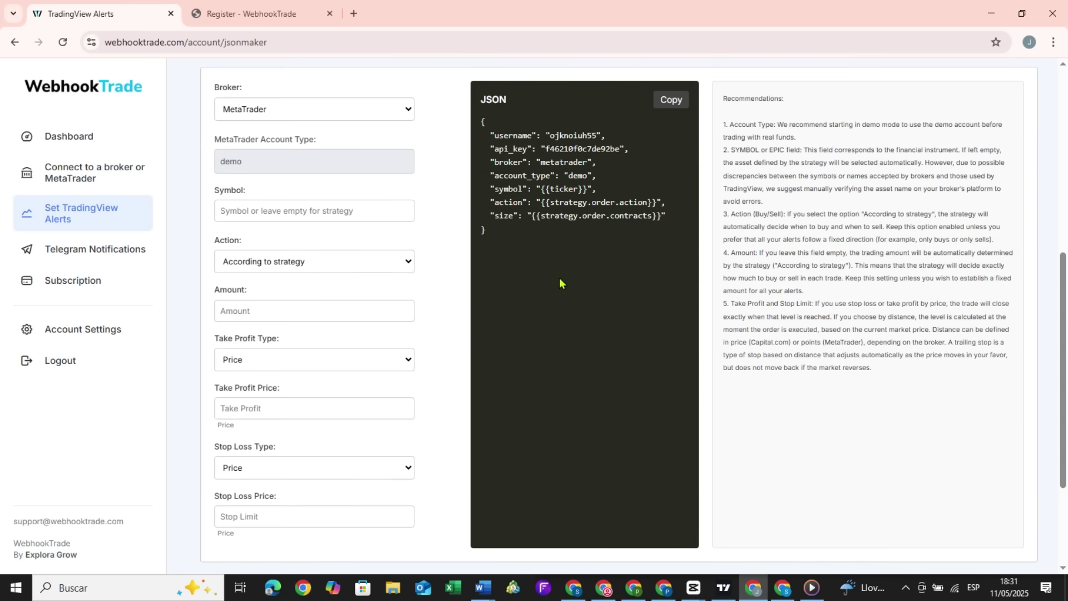
{"action": "left_click_drag", "start_coordinate": [559, 283], "coordinate": [472, 127]}
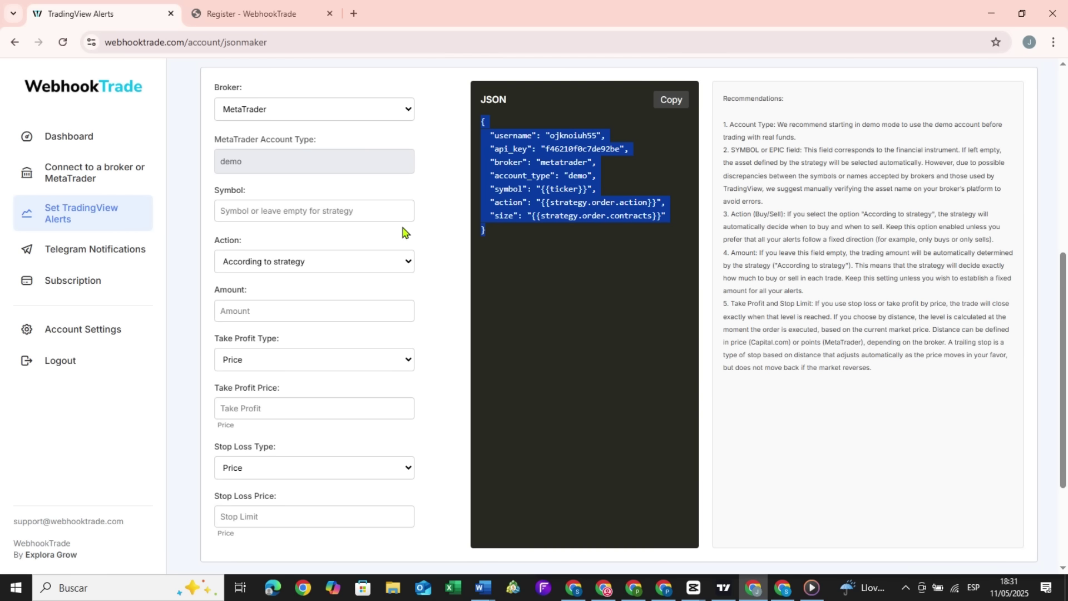
{"action": "left_click", "coordinate": [374, 214]}
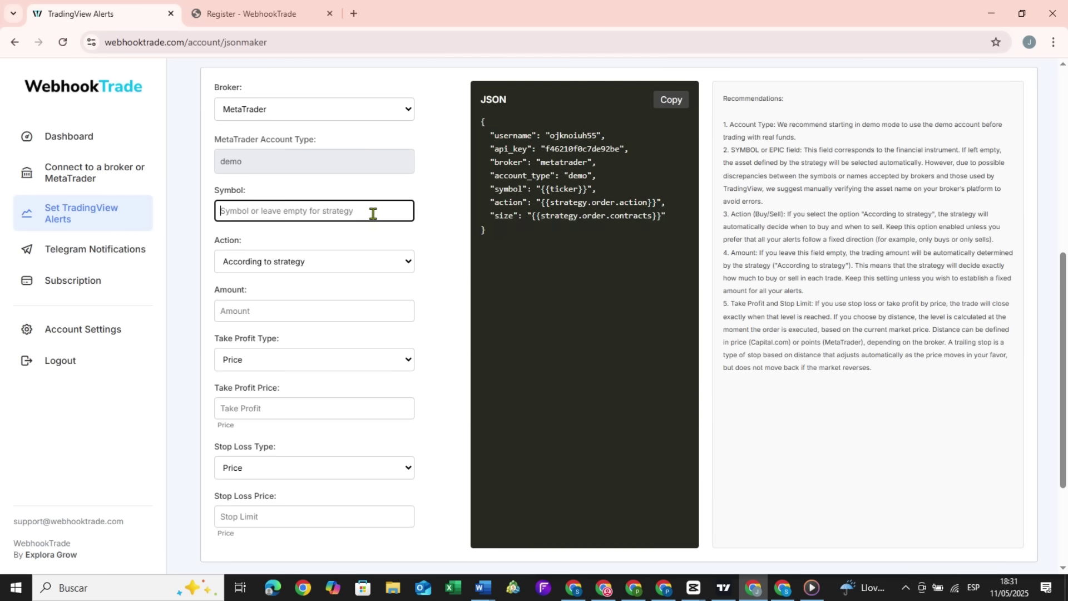
{"action": "type", "text": "EURUSD"}
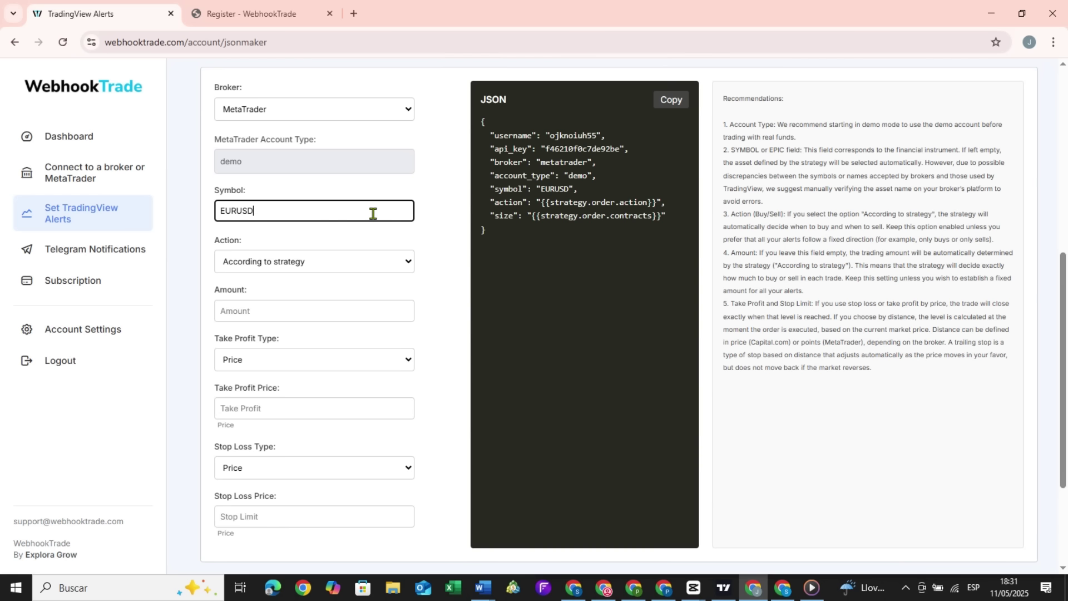
Step: Keep the action on According to strategy and set the trade amount to 2000
{"action": "left_click", "coordinate": [384, 261]}
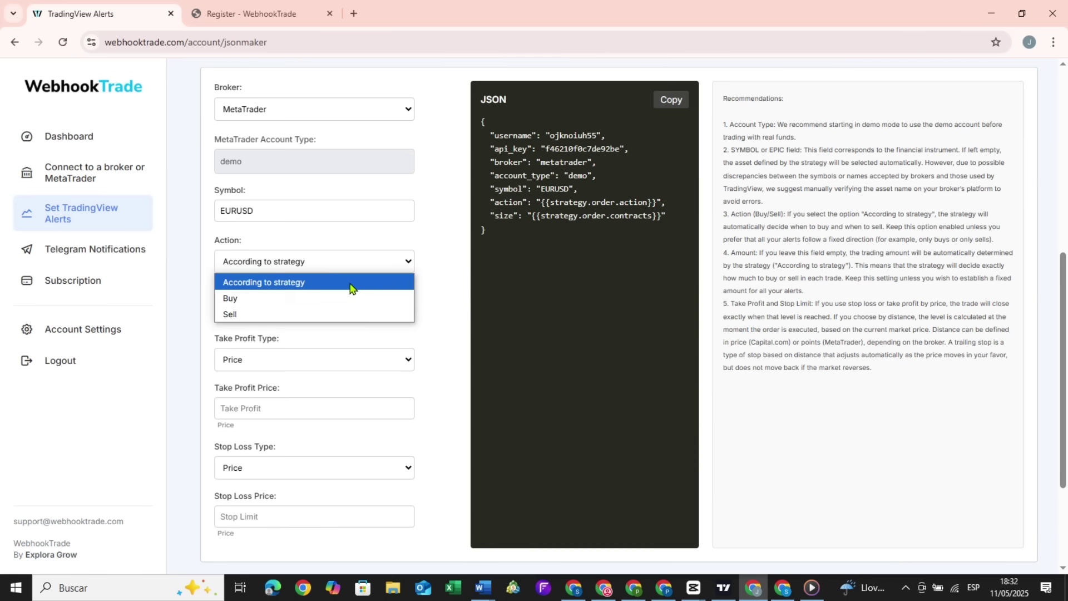
{"action": "left_click", "coordinate": [352, 283]}
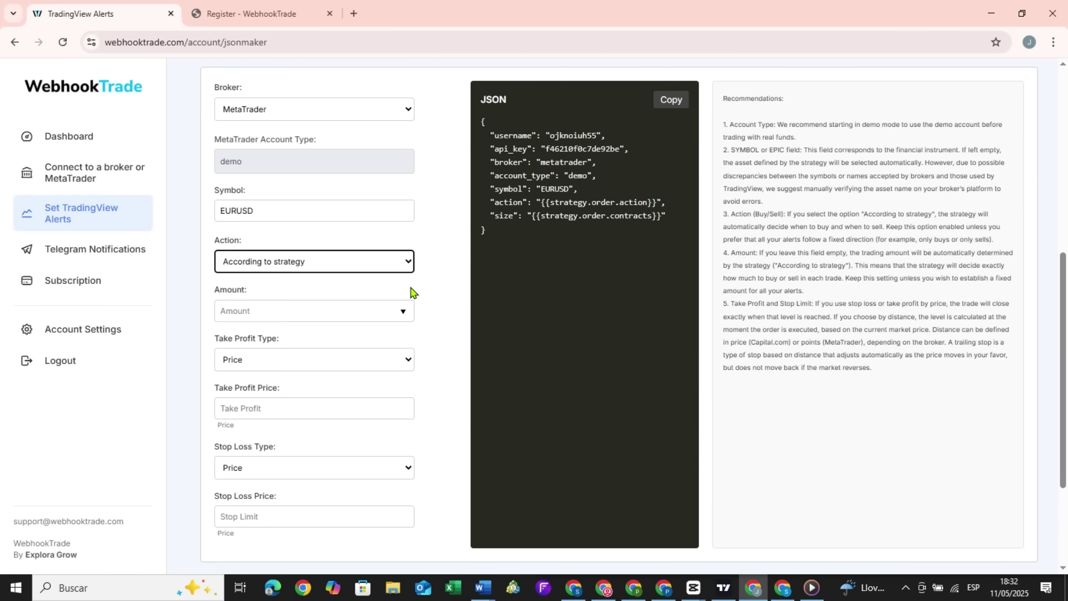
{"action": "key", "text": "Tab"}
{"action": "left_click_drag", "start_coordinate": [210, 292], "coordinate": [246, 296]}
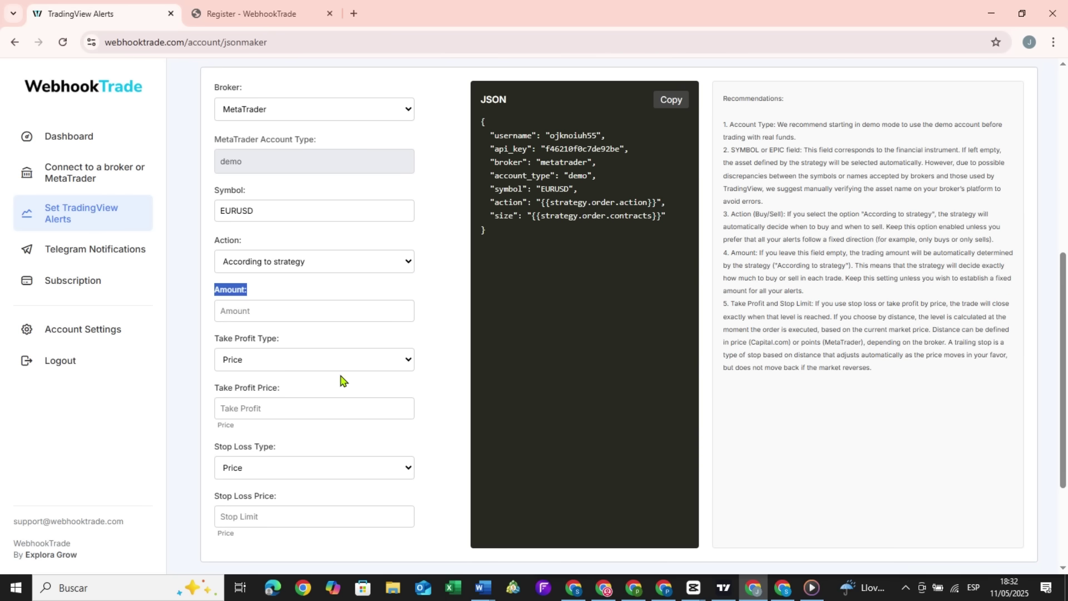
{"action": "left_click", "coordinate": [299, 311]}
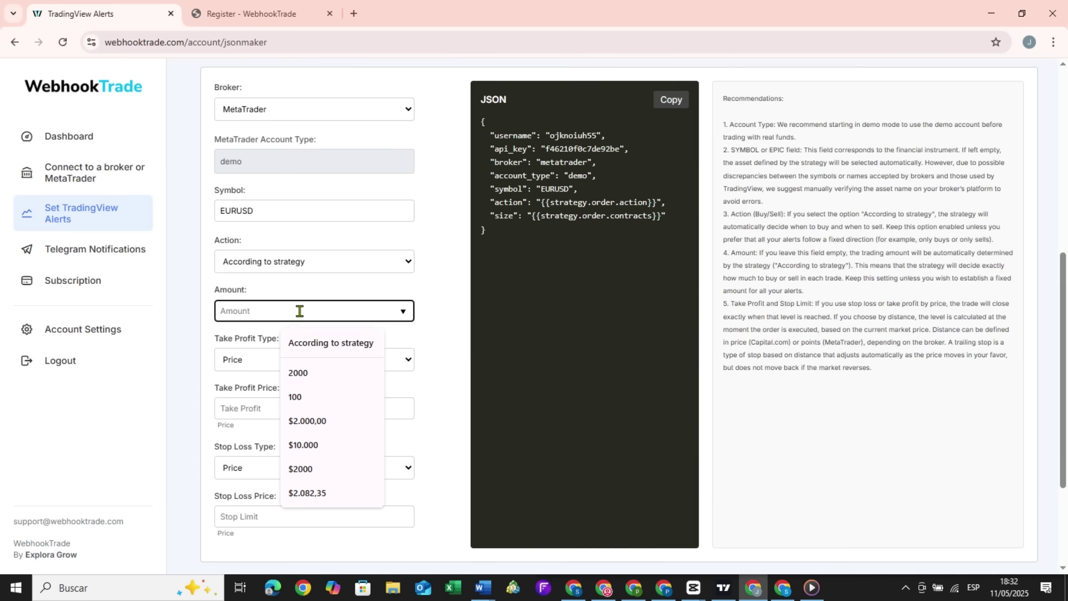
{"action": "type", "text": "2000"}
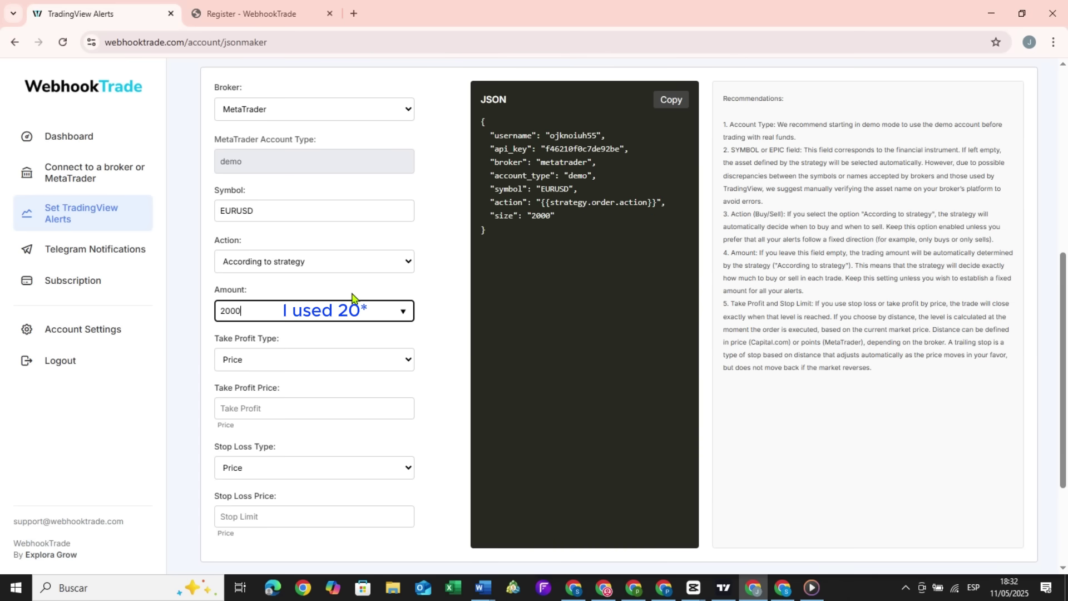
{"action": "left_click", "coordinate": [434, 358]}
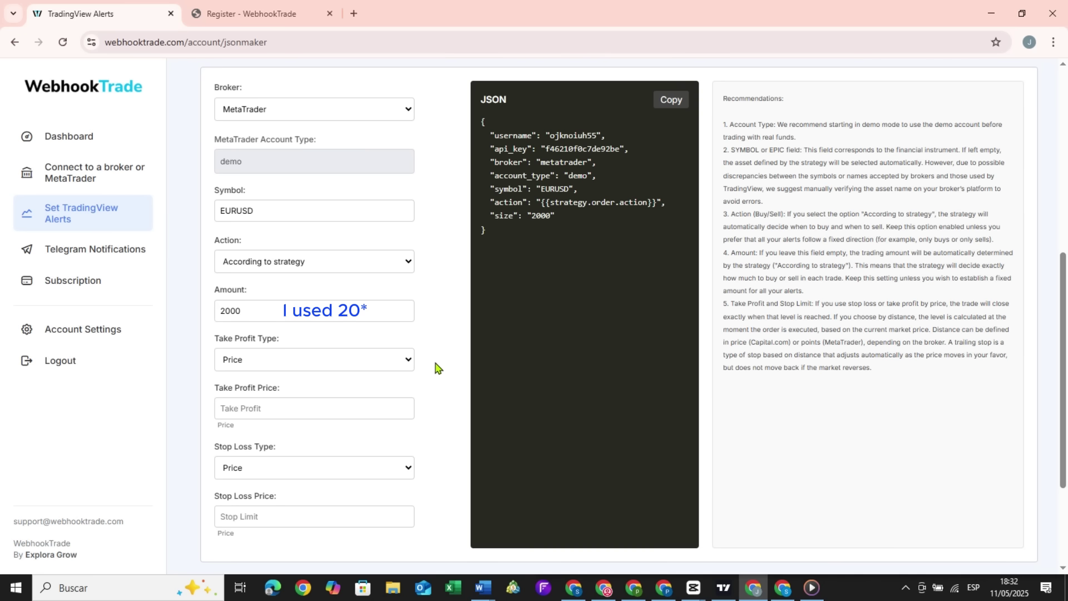
Step: Set Take Profit Type to Distance with 100 points
{"action": "left_click", "coordinate": [376, 367]}
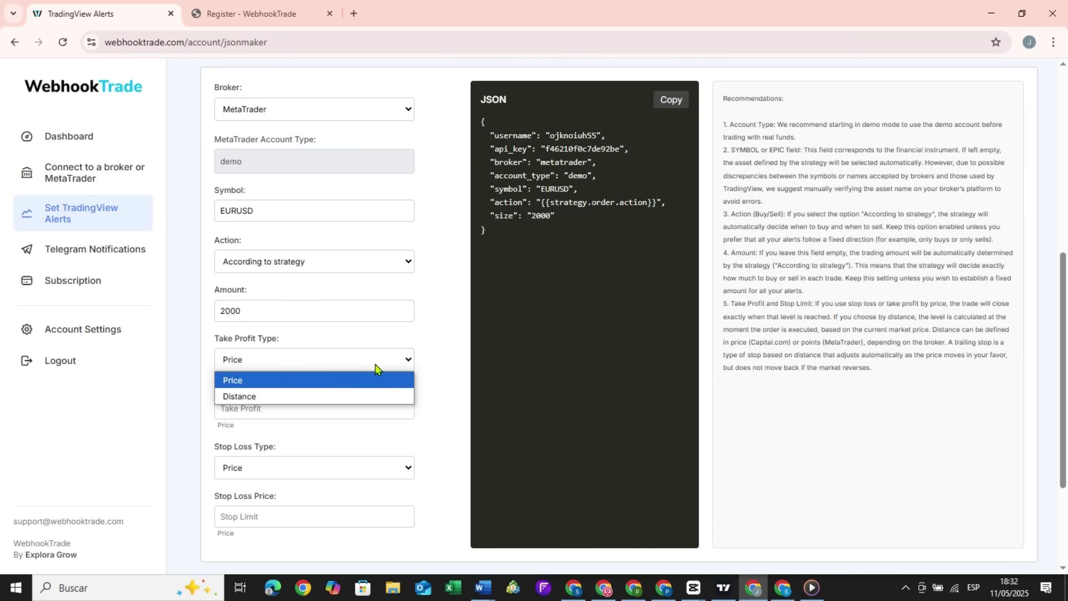
{"action": "left_click", "coordinate": [351, 396]}
{"action": "left_click", "coordinate": [349, 409]}
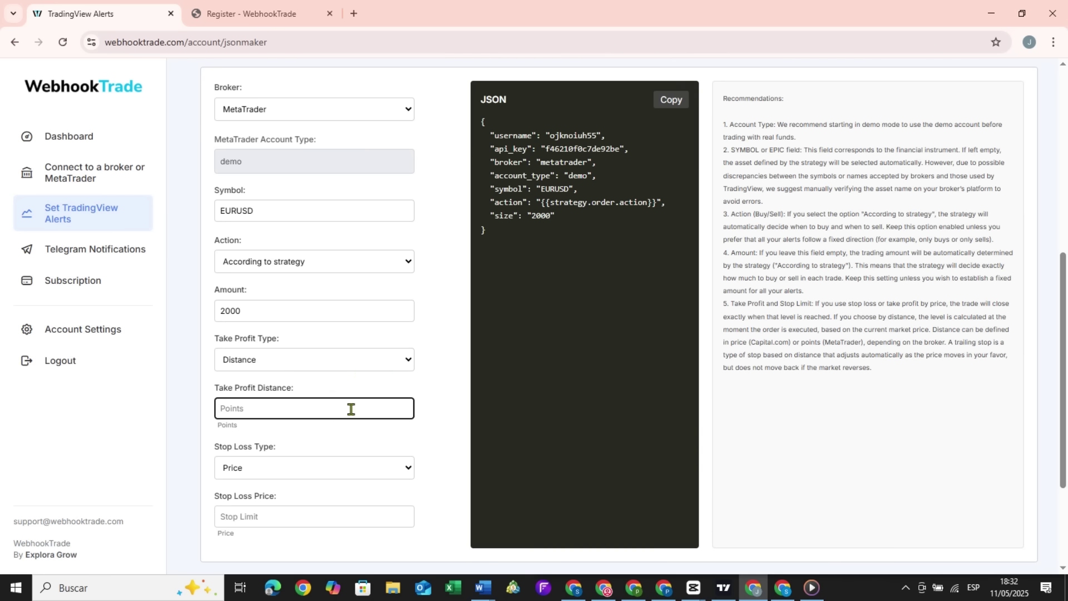
{"action": "type", "text": "100"}
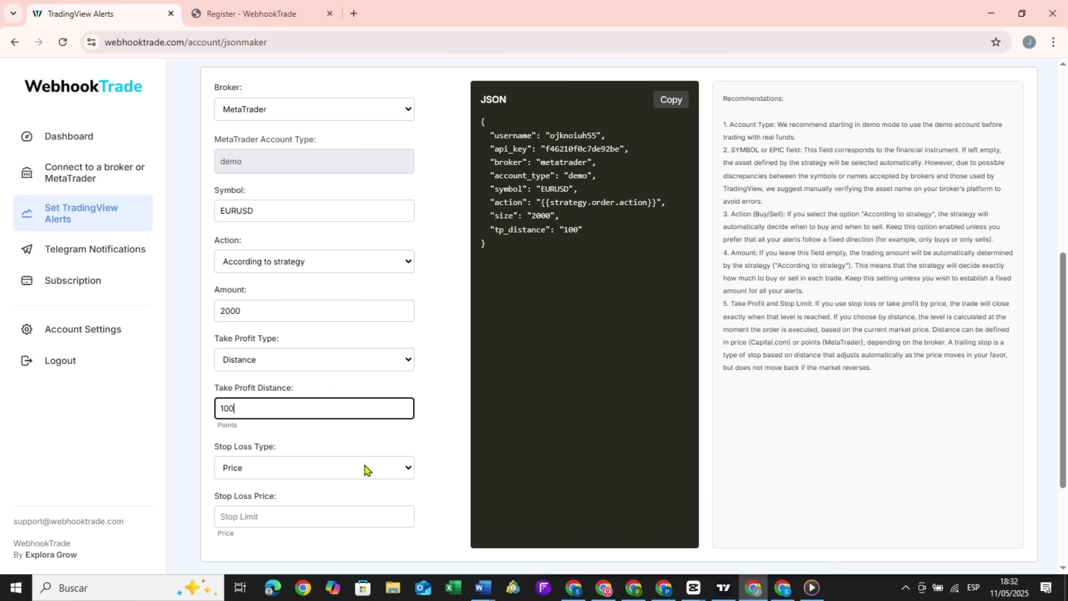
Step: Set Stop Loss Type to Trailing with a 100-point distance
{"action": "left_click", "coordinate": [364, 469]}
{"action": "left_click", "coordinate": [341, 518]}
{"action": "left_click", "coordinate": [324, 519]}
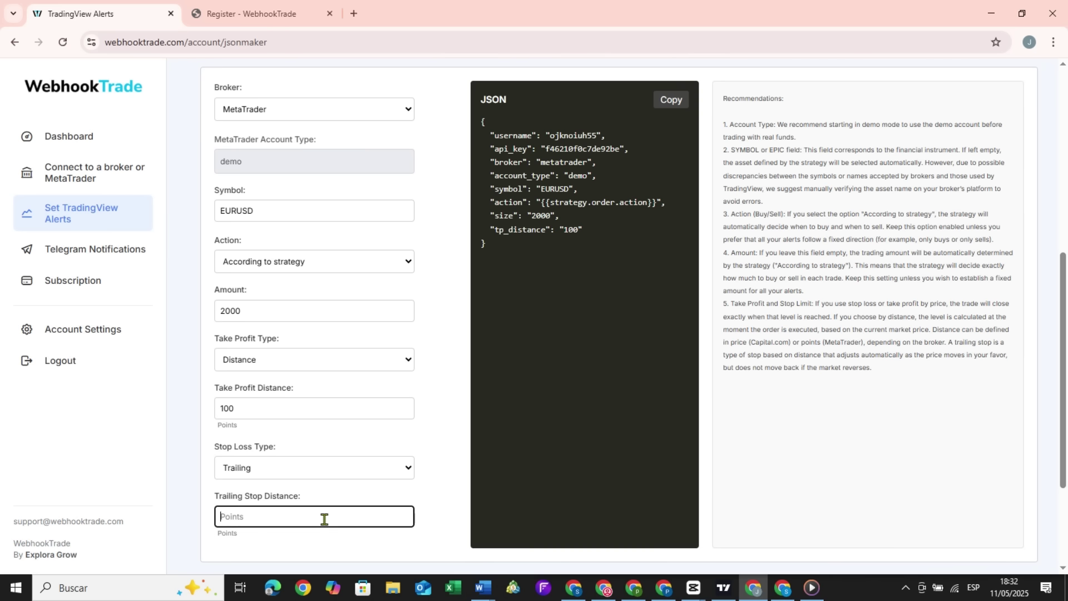
{"action": "type", "text": "100"}
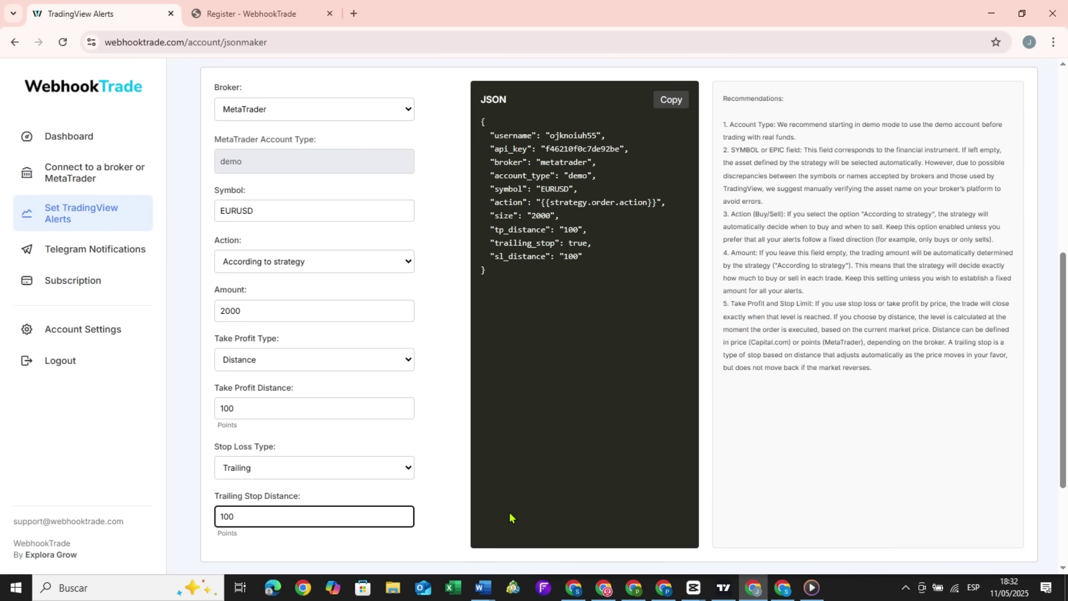
{"action": "left_click", "coordinate": [435, 523]}
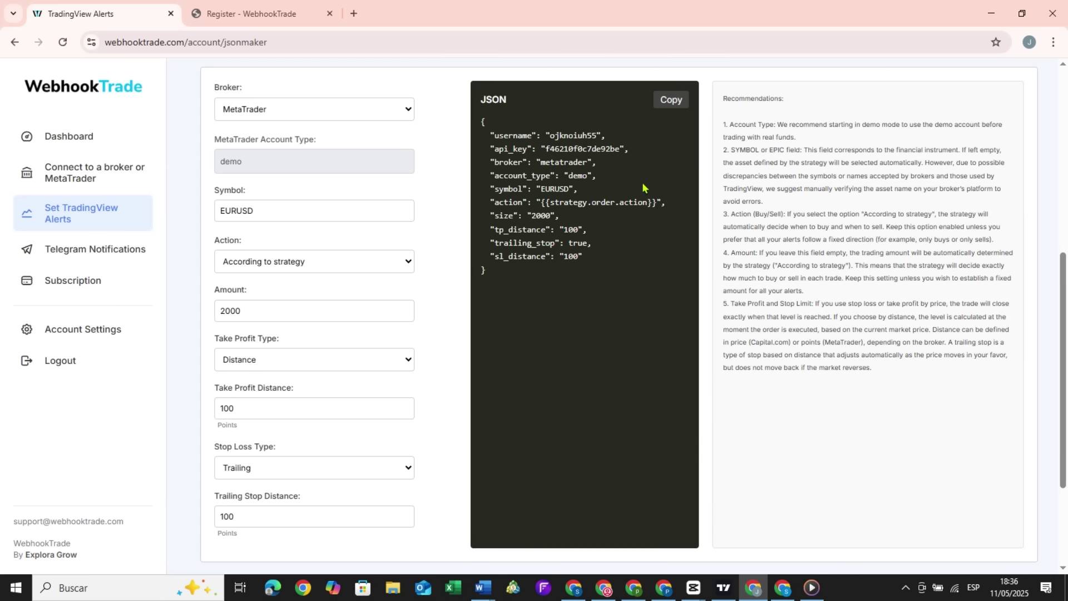
Step: Copy the WebhookTrade JSON and paste it as the message of a new strategy alert on EURUSD
{"action": "left_click", "coordinate": [673, 105]}
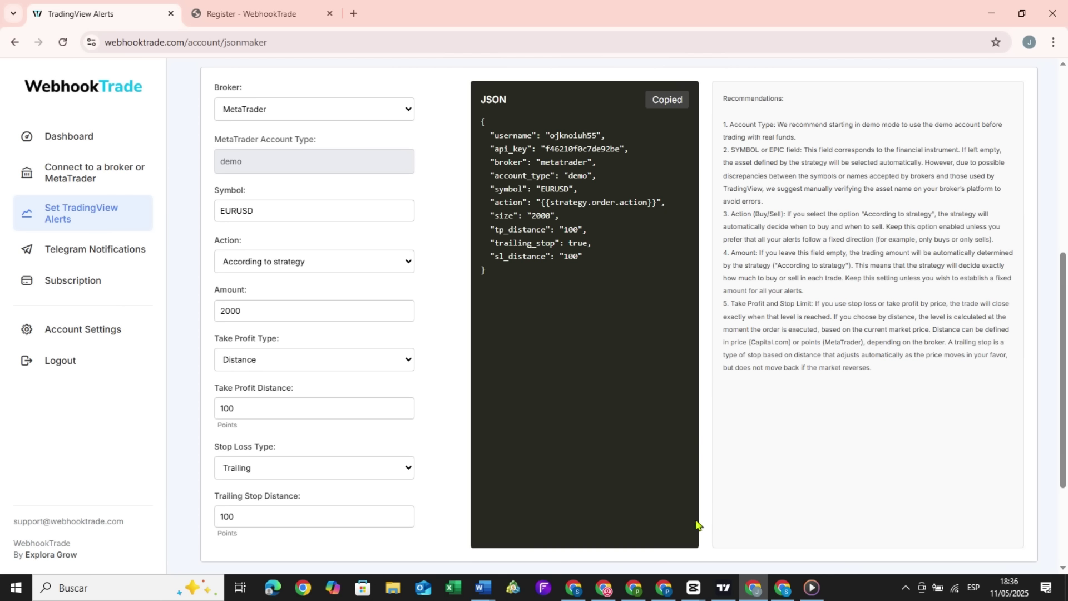
{"action": "left_click", "coordinate": [725, 589]}
{"action": "left_click", "coordinate": [176, 391]}
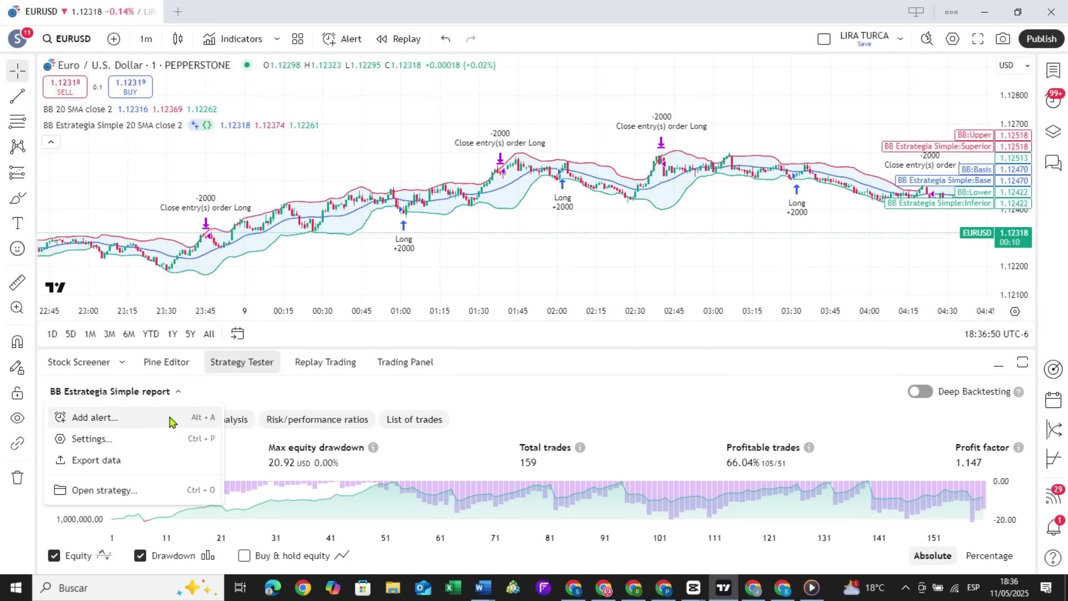
{"action": "left_click", "coordinate": [167, 415]}
{"action": "left_click", "coordinate": [478, 233]}
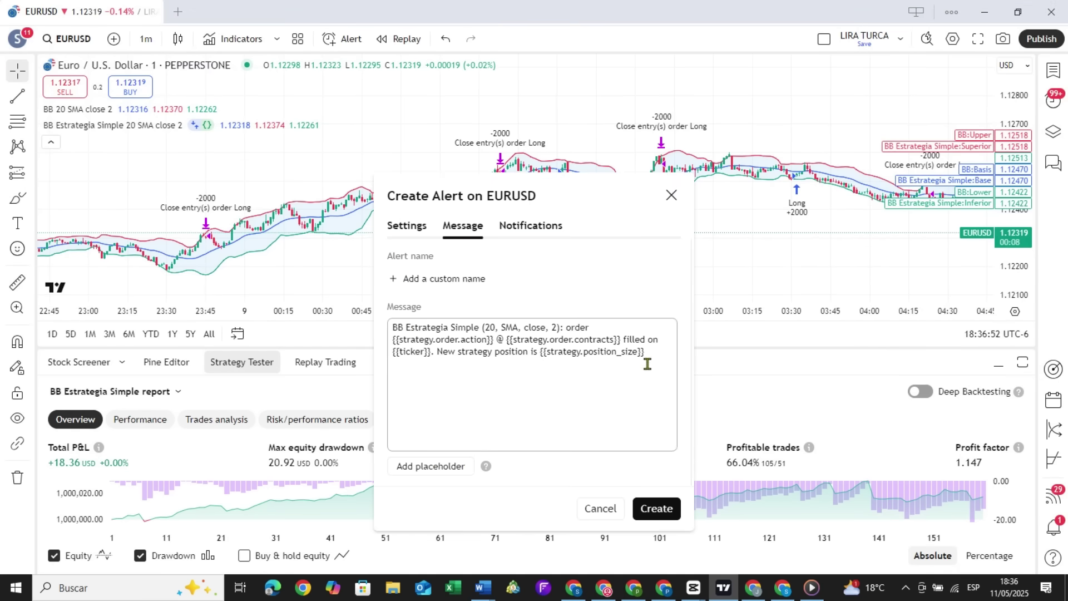
{"action": "left_click_drag", "start_coordinate": [645, 353], "coordinate": [391, 327]}
{"action": "key", "text": "ctrl+v"}
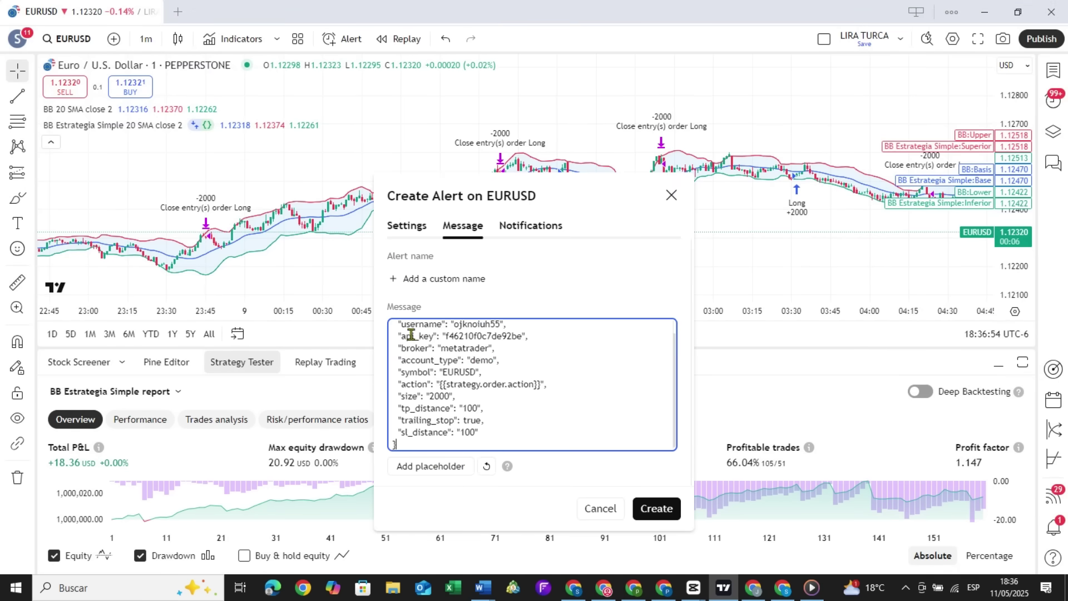
{"action": "left_click", "coordinate": [531, 226]}
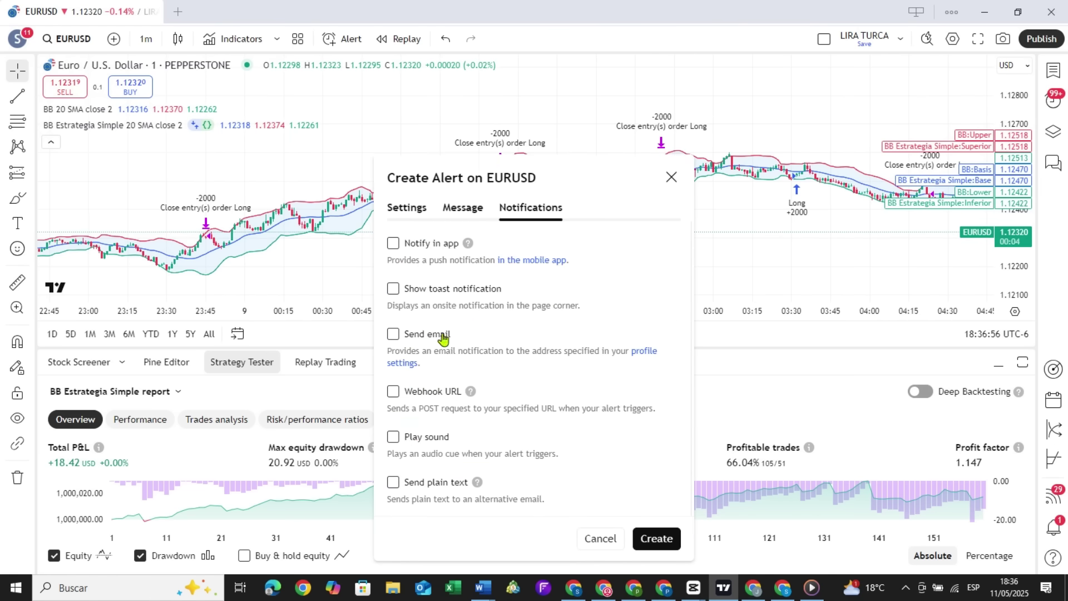
{"action": "left_click", "coordinate": [394, 390]}
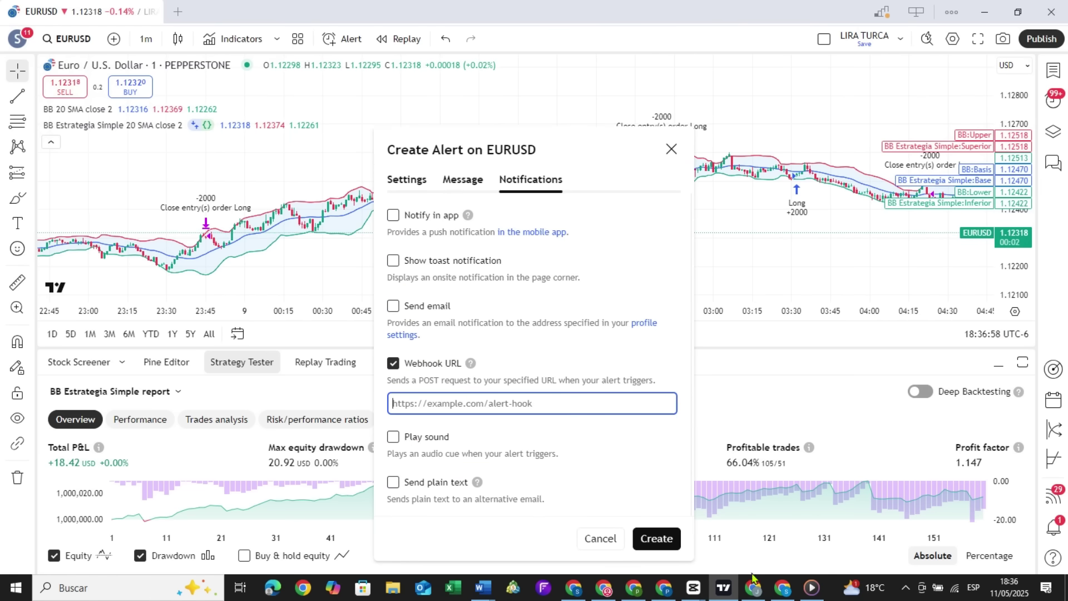
{"action": "left_click", "coordinate": [754, 593]}
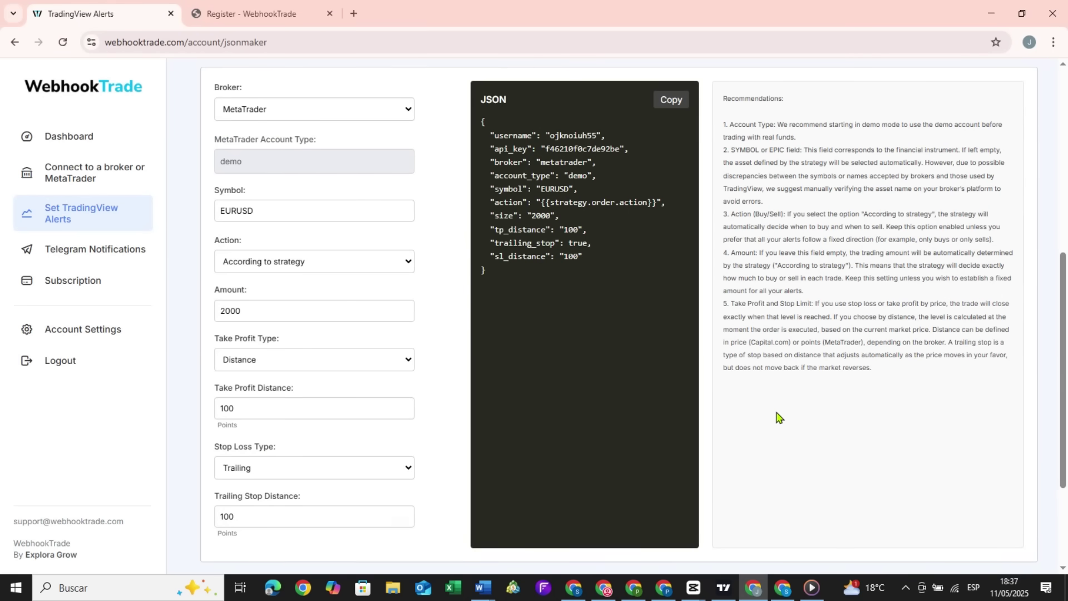
{"action": "scroll", "coordinate": [773, 425], "scroll_direction": "down", "scroll_amount": 3}
{"action": "left_click_drag", "start_coordinate": [560, 492], "coordinate": [317, 504]}
{"action": "key", "text": "ctrl+c"}
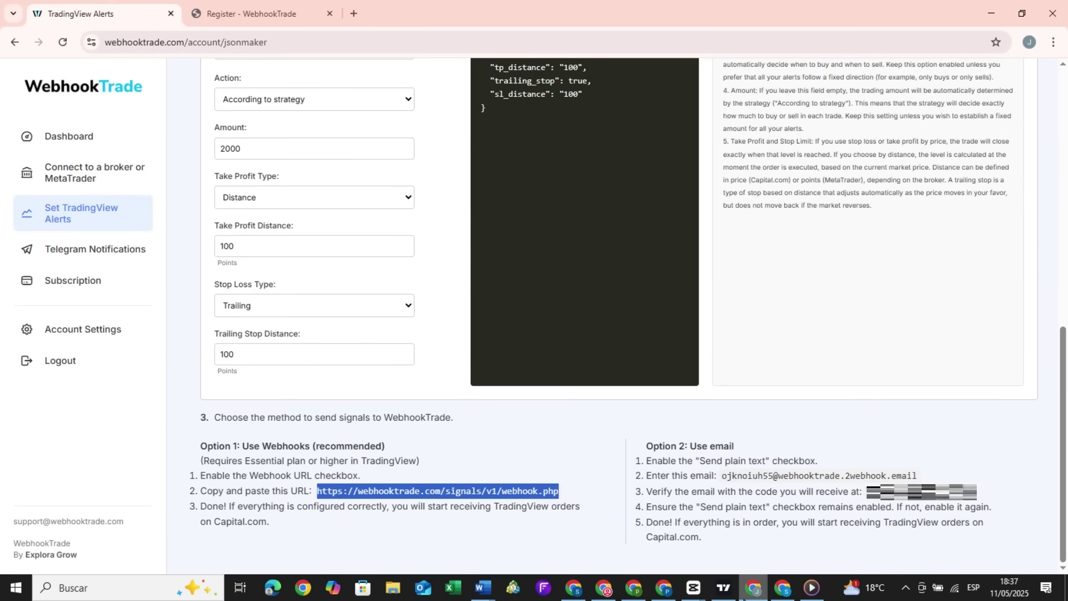
{"action": "left_click", "coordinate": [723, 588]}
{"action": "key", "text": "ctrl+v"}
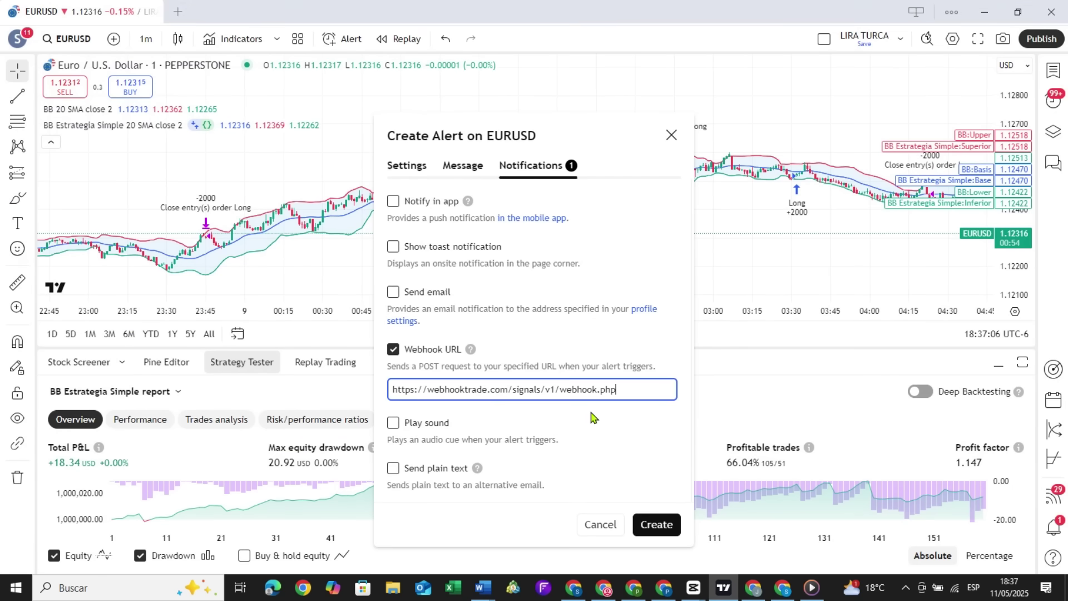
{"action": "left_click", "coordinate": [596, 424]}
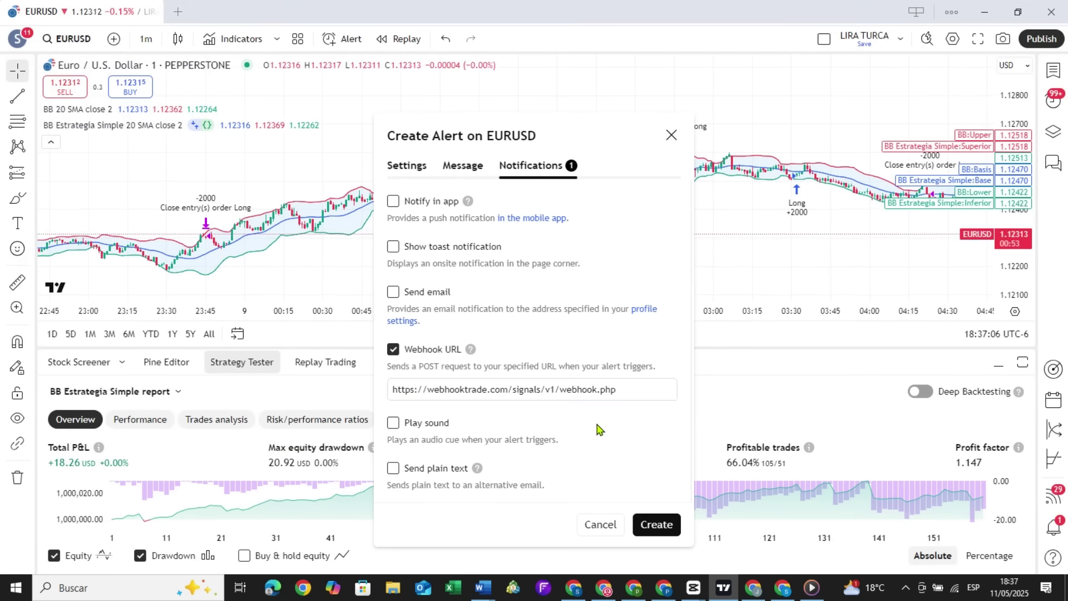
{"action": "left_click", "coordinate": [393, 469]}
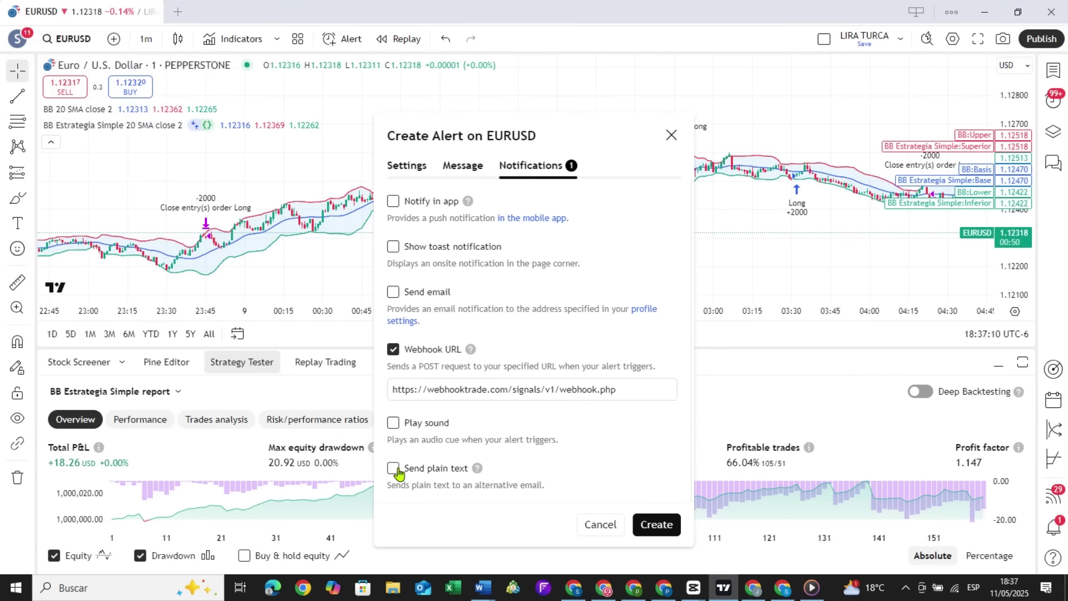
{"action": "left_click", "coordinate": [655, 524]}
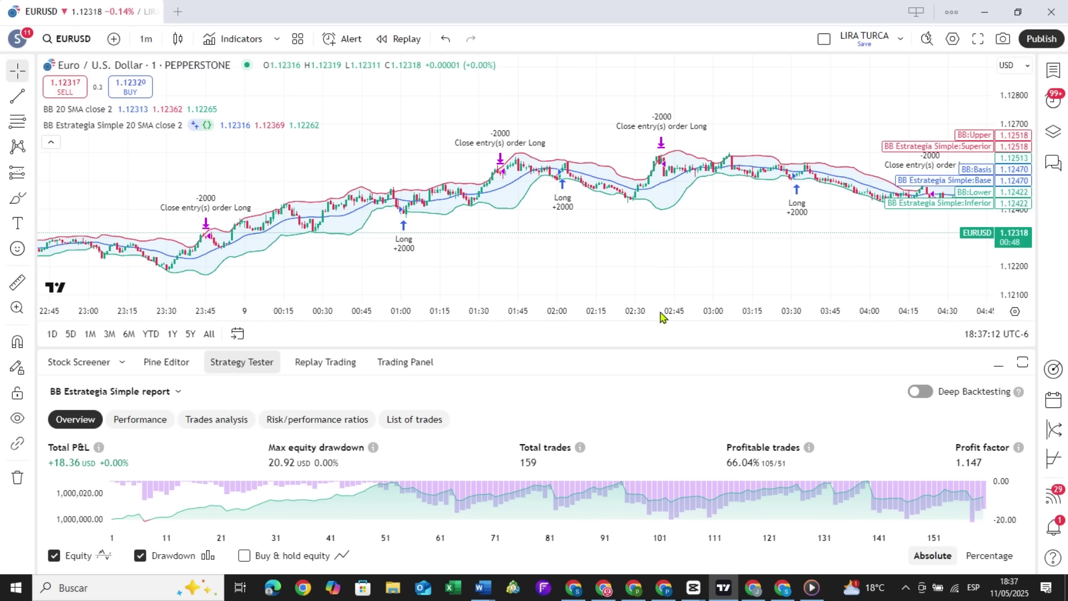